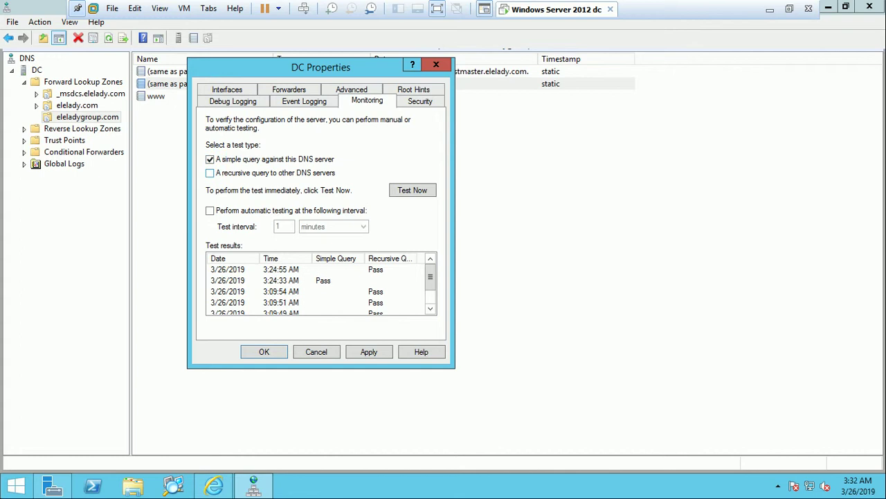
# - Test the DNS server with a simple query only and with a recursive query only, selecting each new result
pyautogui.click(412, 190)
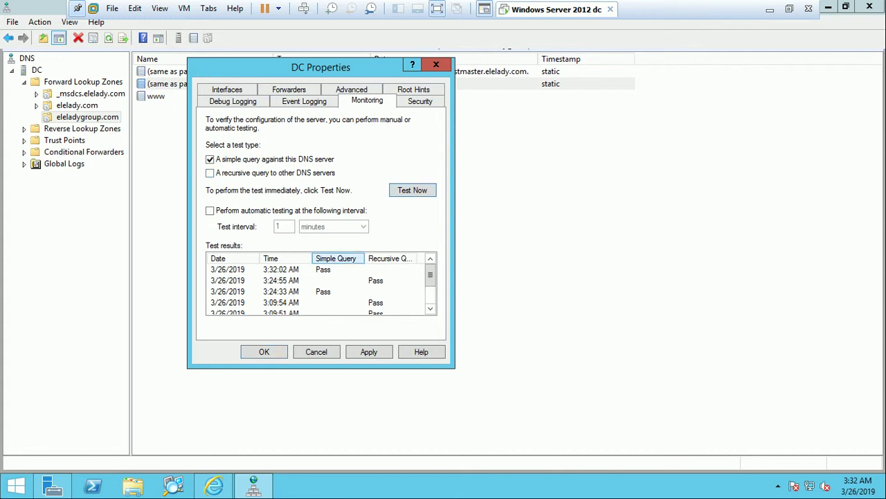
pyautogui.click(281, 269)
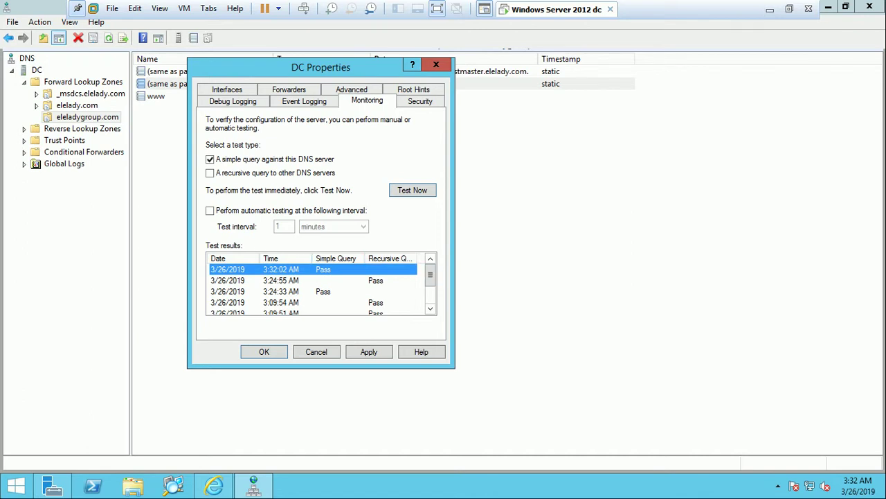
pyautogui.click(210, 173)
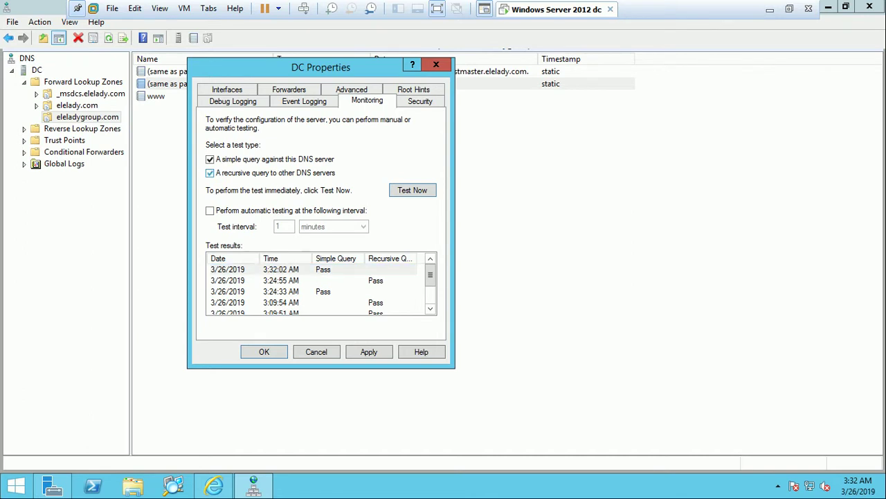
pyautogui.click(210, 159)
pyautogui.click(412, 189)
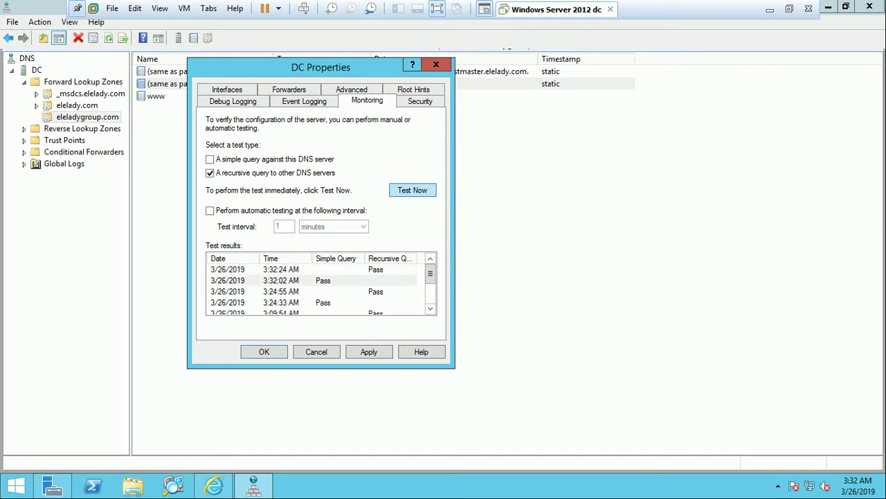
pyautogui.click(336, 269)
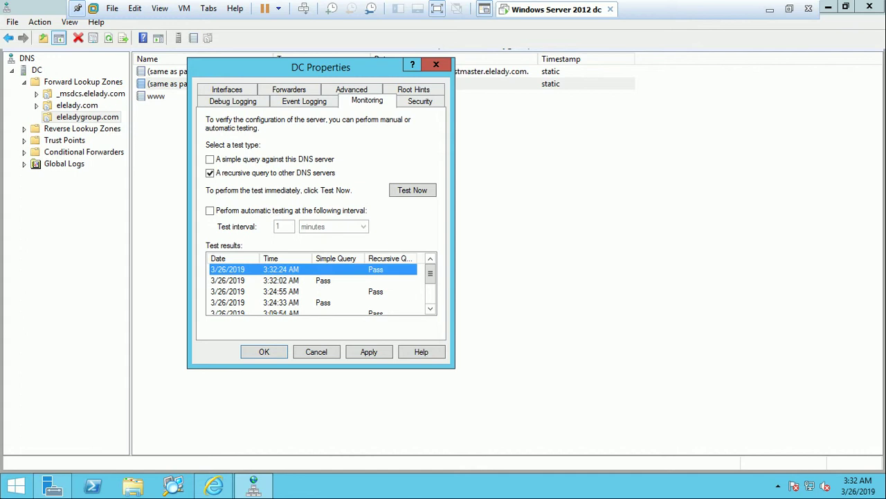
# - Set automatic testing to an interval of 2 hours and look through the list of test results
pyautogui.click(210, 210)
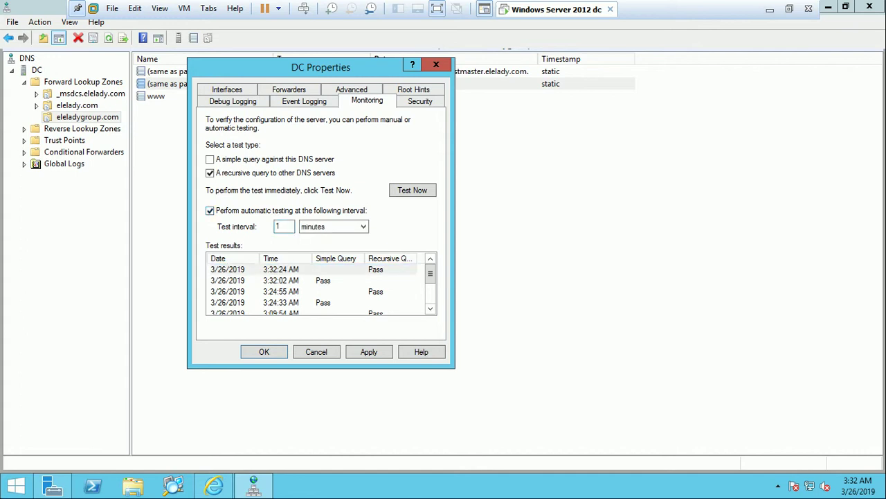
pyautogui.press('Tab')
pyautogui.click(334, 227)
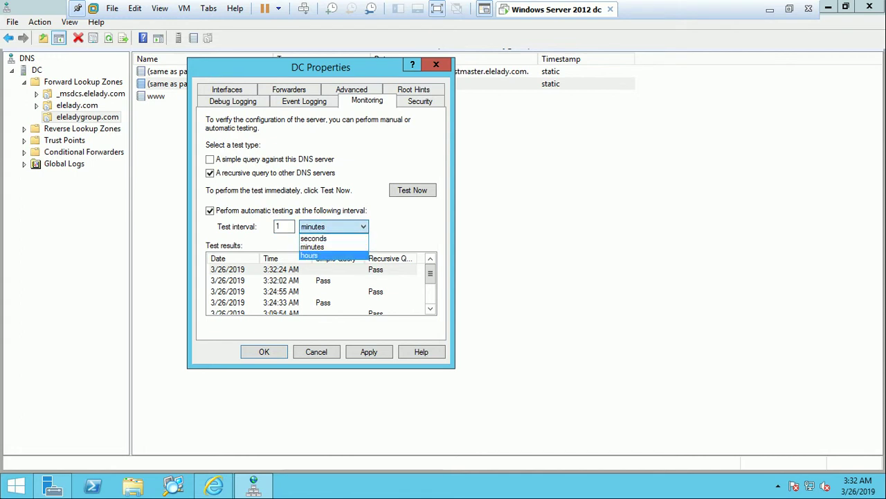
pyautogui.click(309, 255)
pyautogui.click(278, 226)
pyautogui.doubleClick(278, 226)
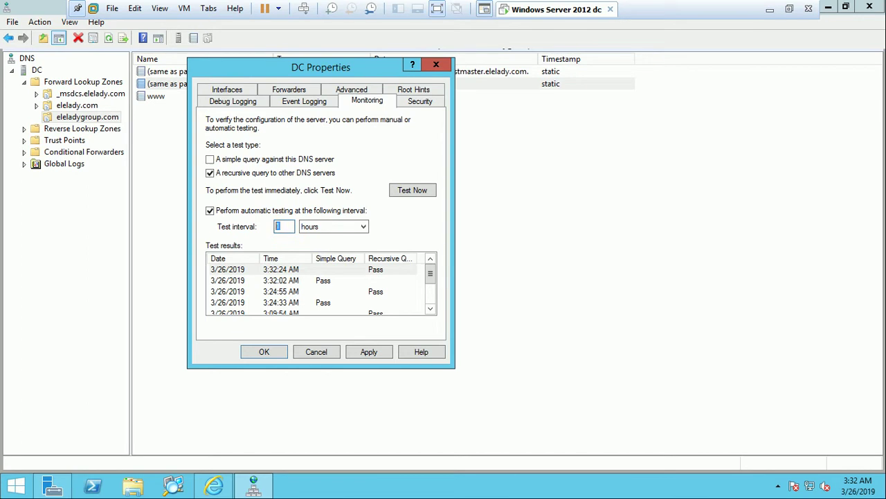
pyautogui.write('2')
pyautogui.moveTo(430, 273); pyautogui.dragTo(430, 293)
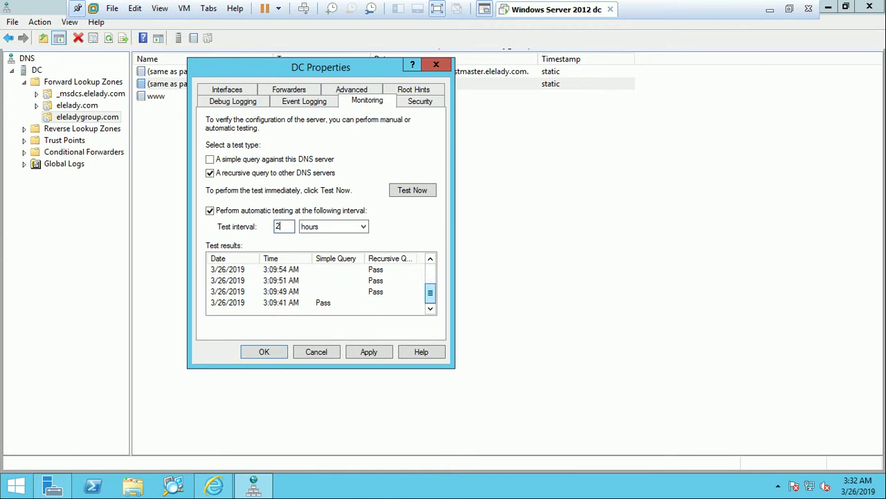
pyautogui.scroll(2, 318, 287)
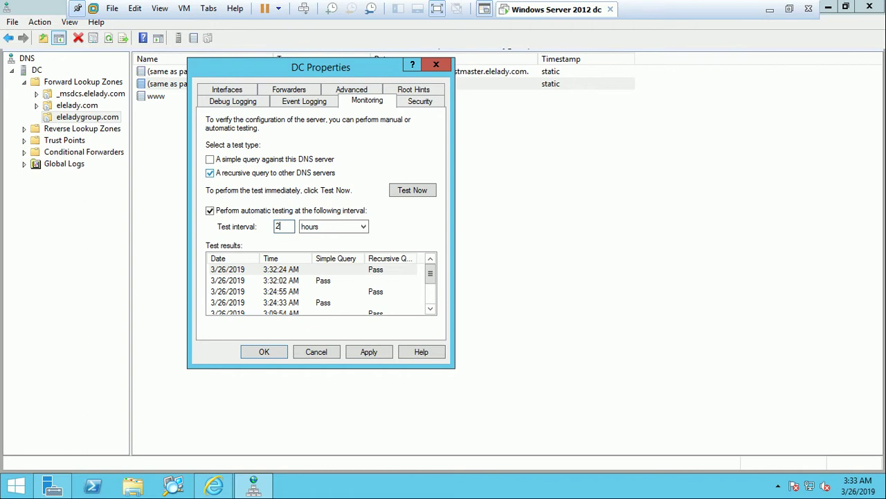
# - Turn off the recursive query test and close the DC properties with Cancel
pyautogui.click(210, 172)
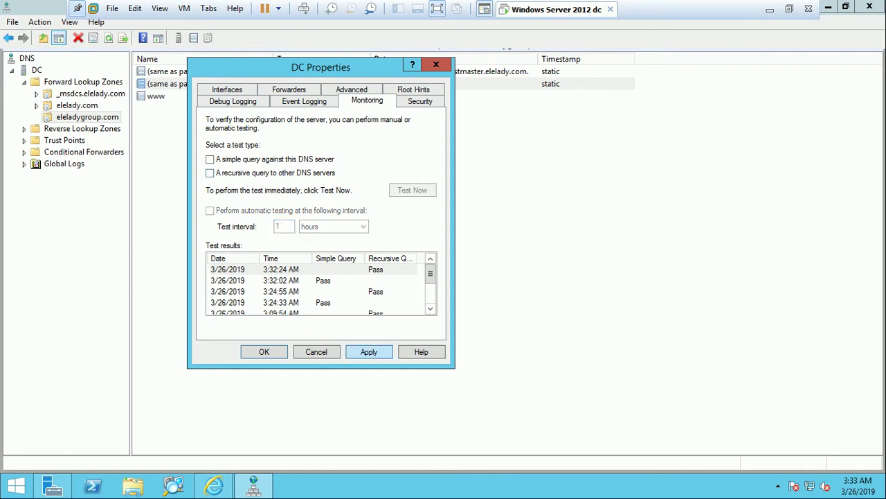
pyautogui.click(316, 351)
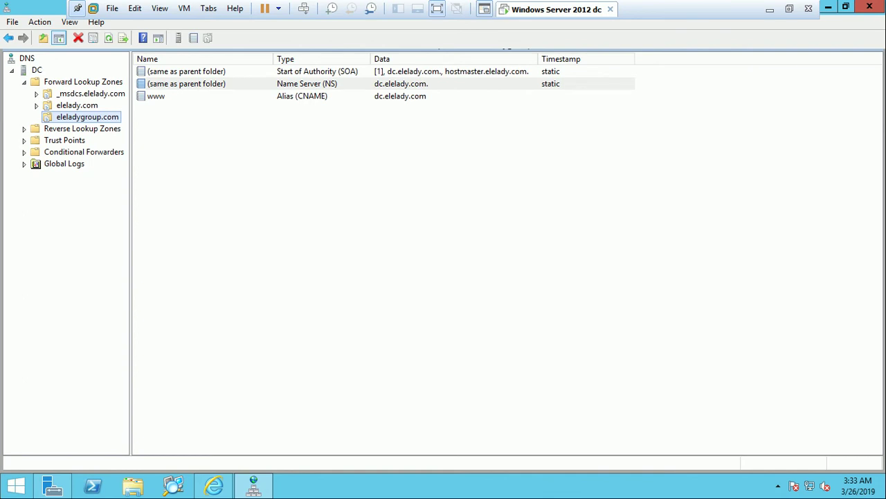
# - Leave the virtual machine's full-screen view and minimize the VMware, PowerPoint and file explorer windows to reach the desktop
pyautogui.hotkey('ctrl', 'alt', 'Return')
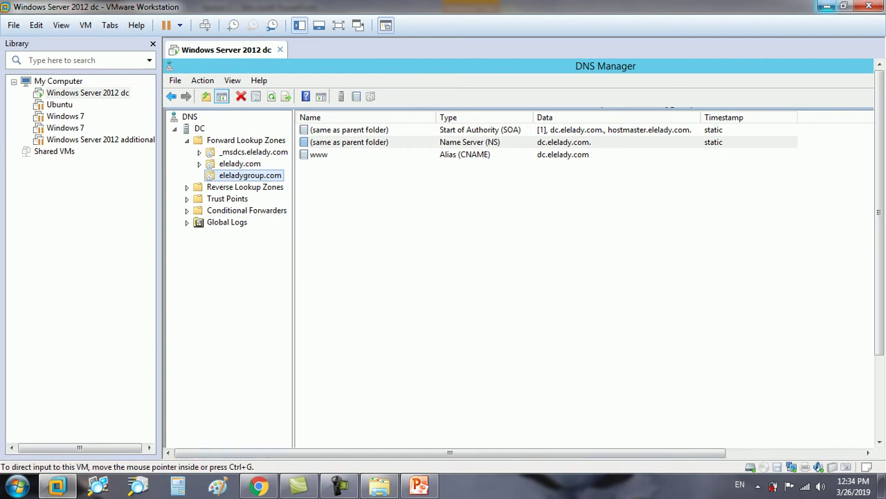
pyautogui.click(828, 7)
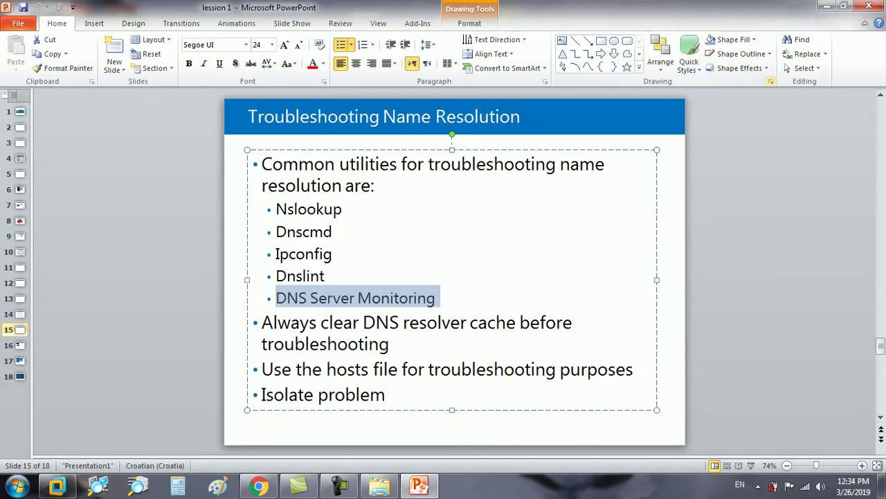
pyautogui.click(827, 6)
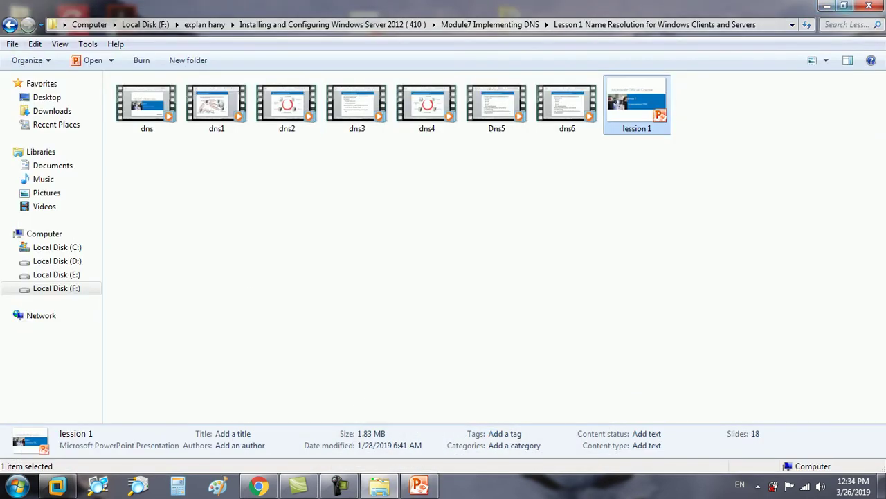
pyautogui.click(826, 6)
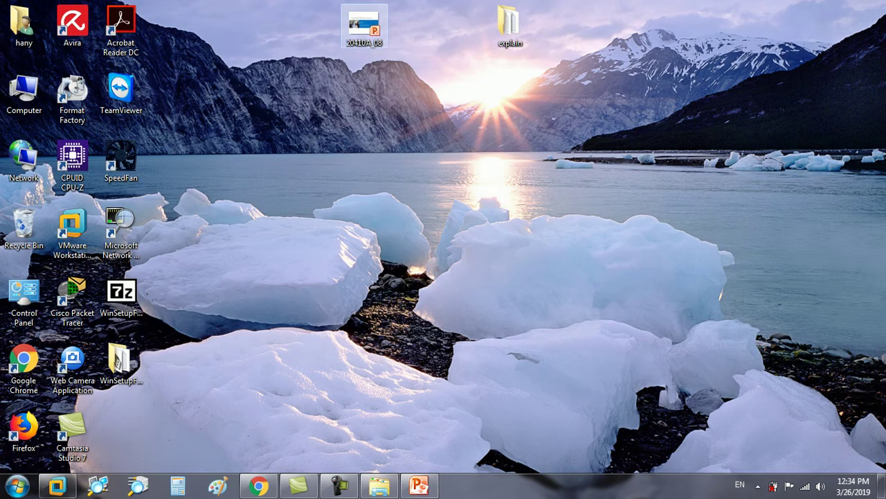
# - Open the 20410A_08 presentation from the desktop in PowerPoint and look over its opening slide and slide list
pyautogui.doubleClick(364, 26)
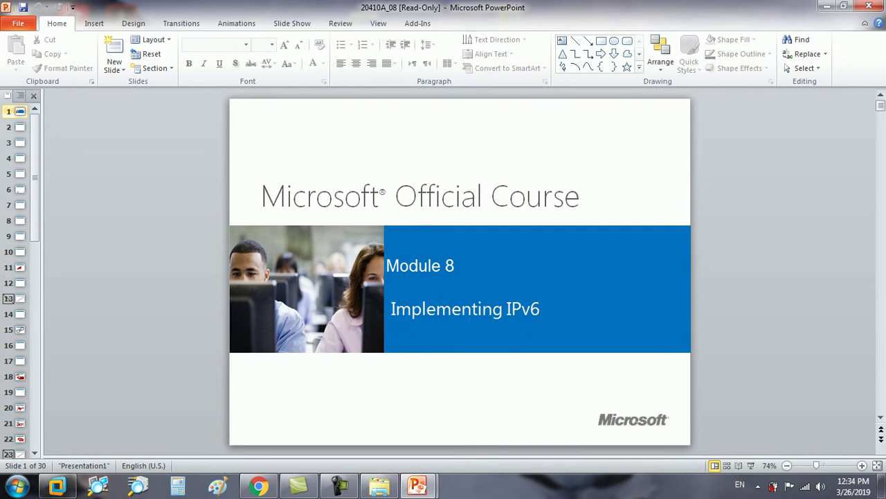
pyautogui.scroll(-2, 459, 271)
pyautogui.scroll(-3, 459, 272)
pyautogui.scroll(3, 459, 271)
pyautogui.scroll(2, 460, 271)
# - Switch to Chrome to view the Elelady Group Facebook page and the trainer's YouTube channel, ending on the Facebook page
pyautogui.click(258, 485)
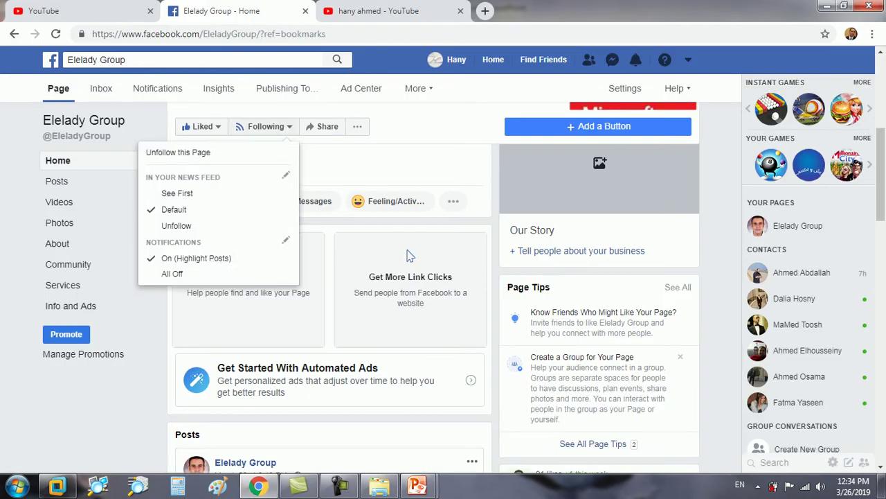
pyautogui.scroll(3, 409, 260)
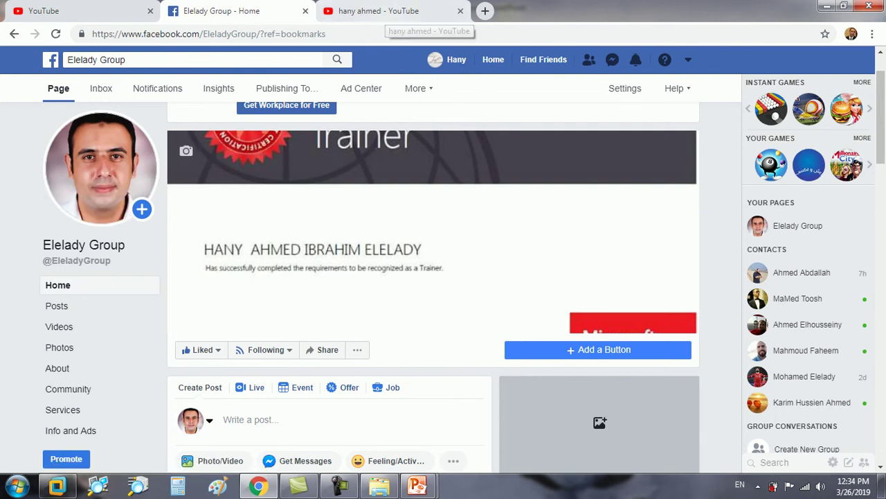
pyautogui.click(381, 10)
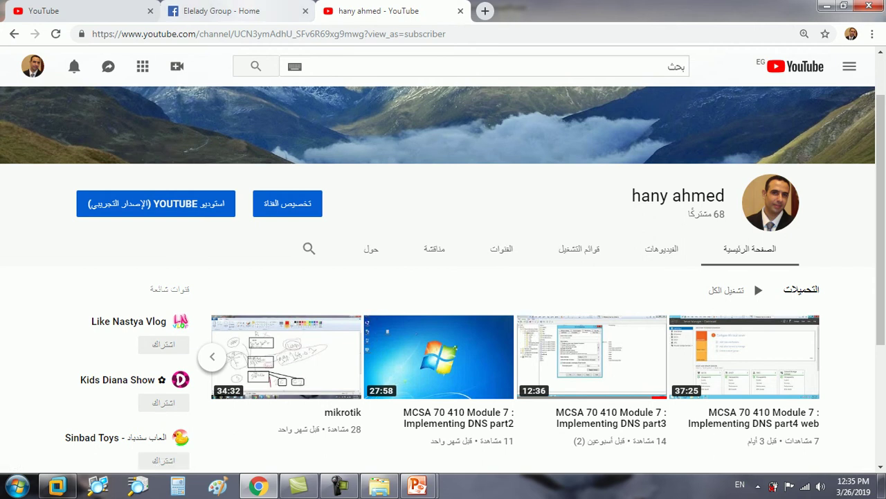
pyautogui.click(222, 10)
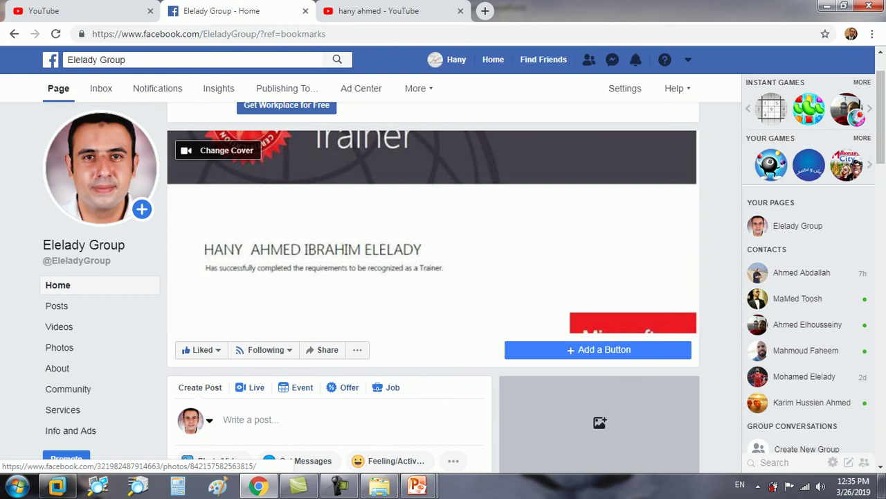
pyautogui.click(339, 486)
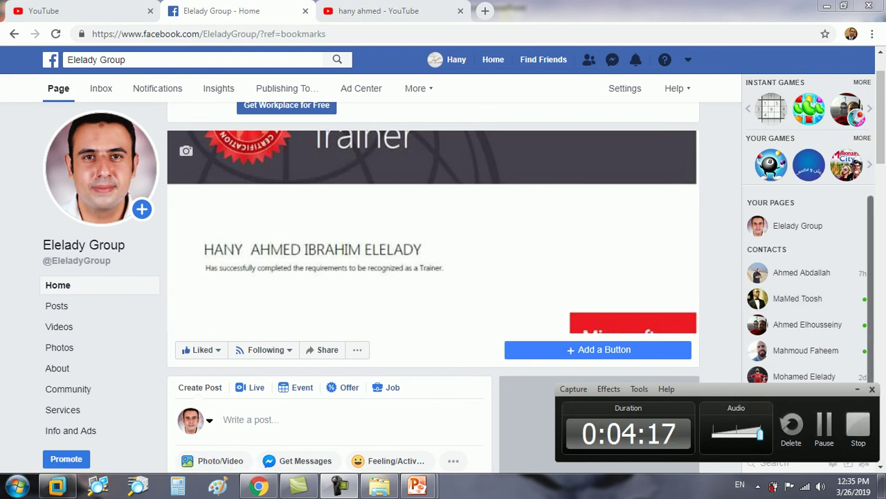